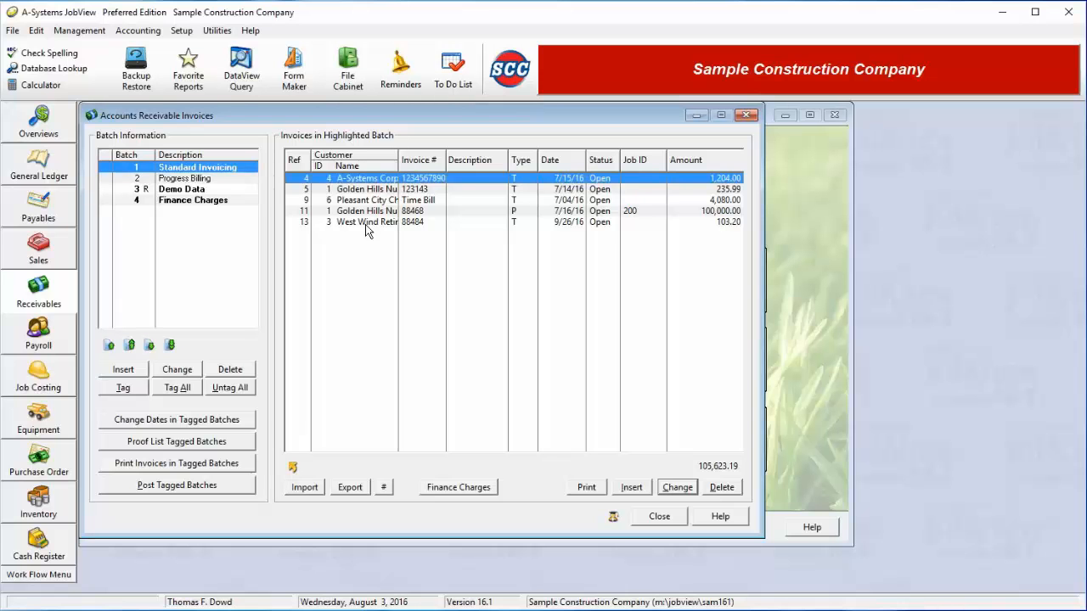
Add a new progress billing to the Standard Invoicing batch and assign it to job 600, West Wind Retirement Center
{"action": "left_click", "coordinate": [632, 490]}
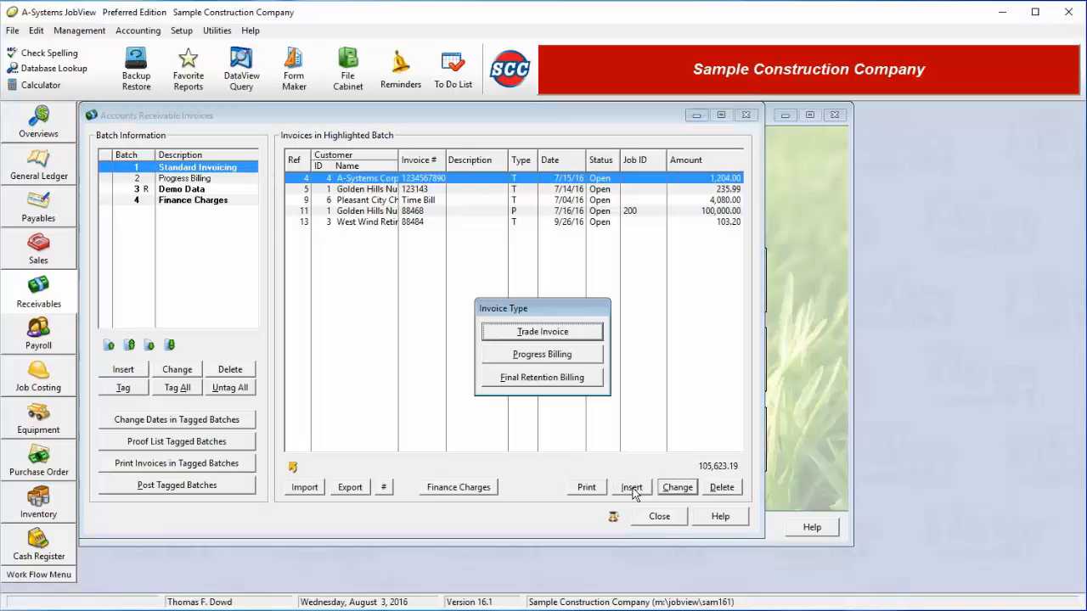
{"action": "left_click", "coordinate": [532, 357]}
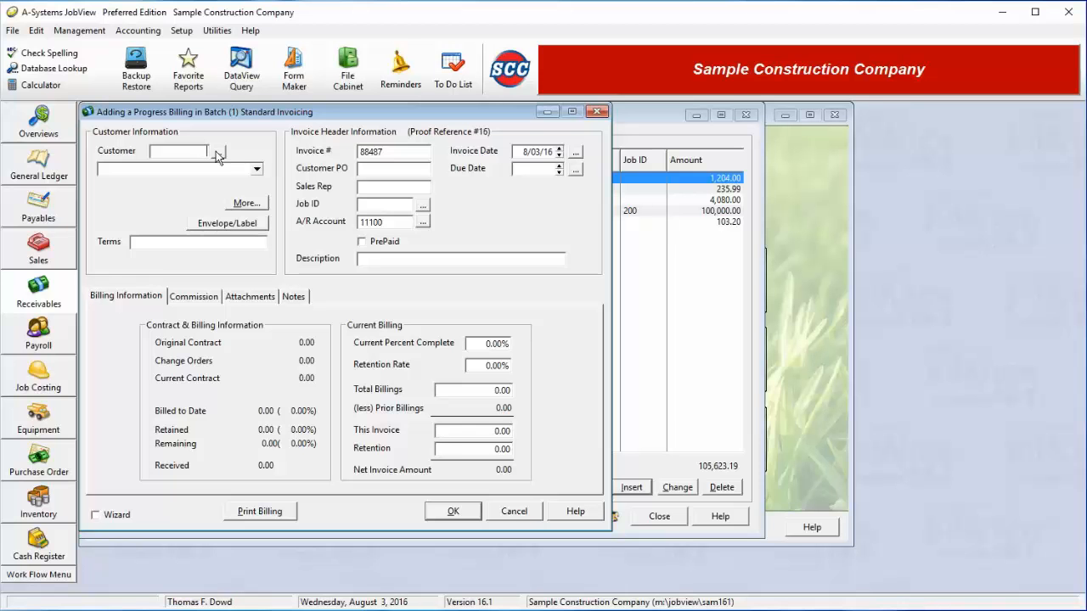
{"action": "left_click", "coordinate": [255, 169]}
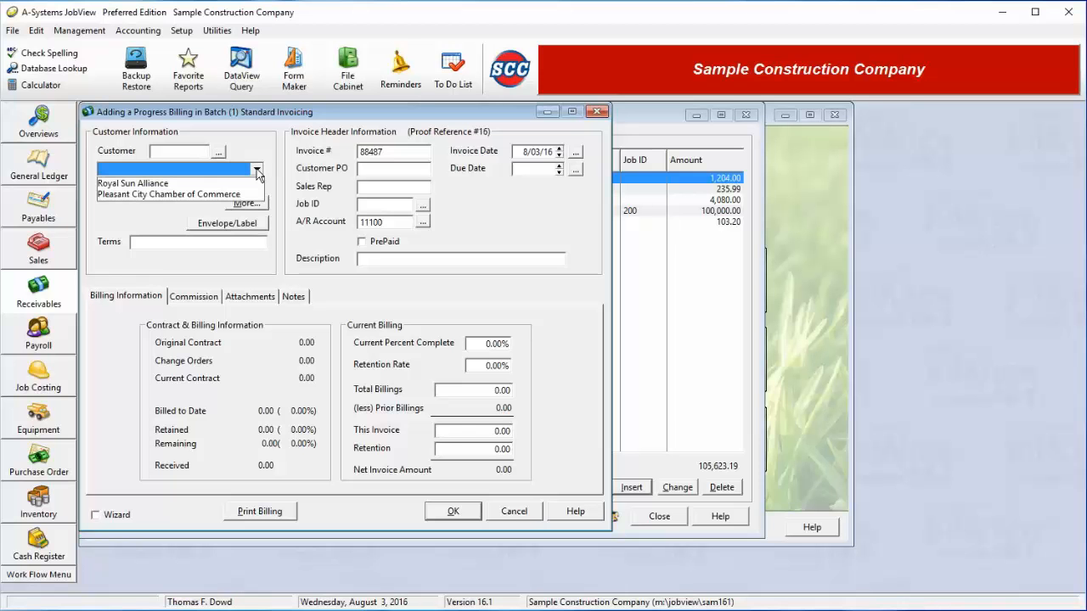
{"action": "left_click", "coordinate": [255, 171]}
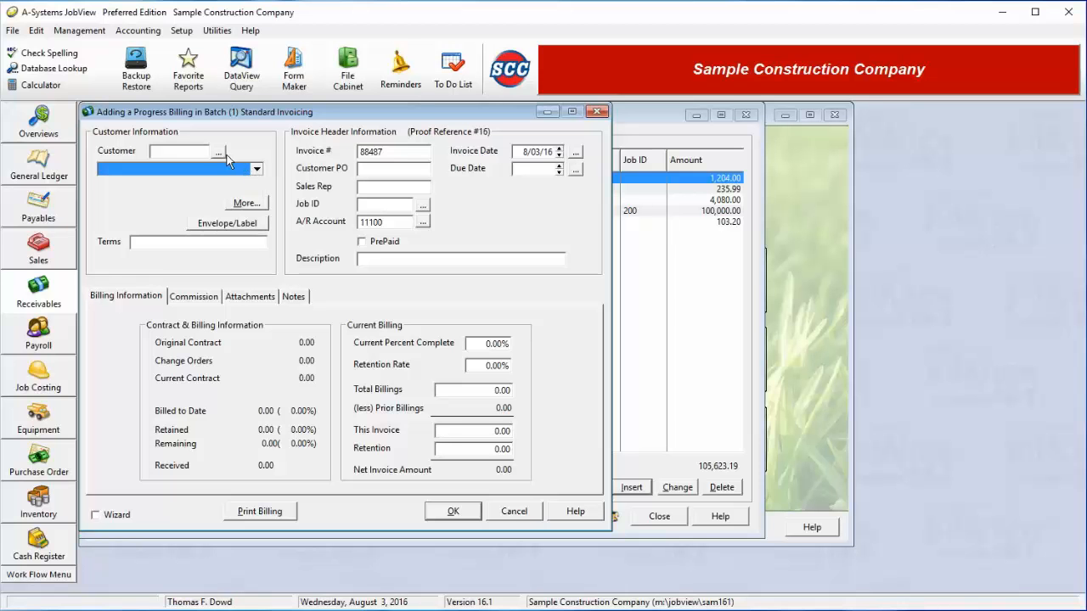
{"action": "left_click", "coordinate": [371, 205]}
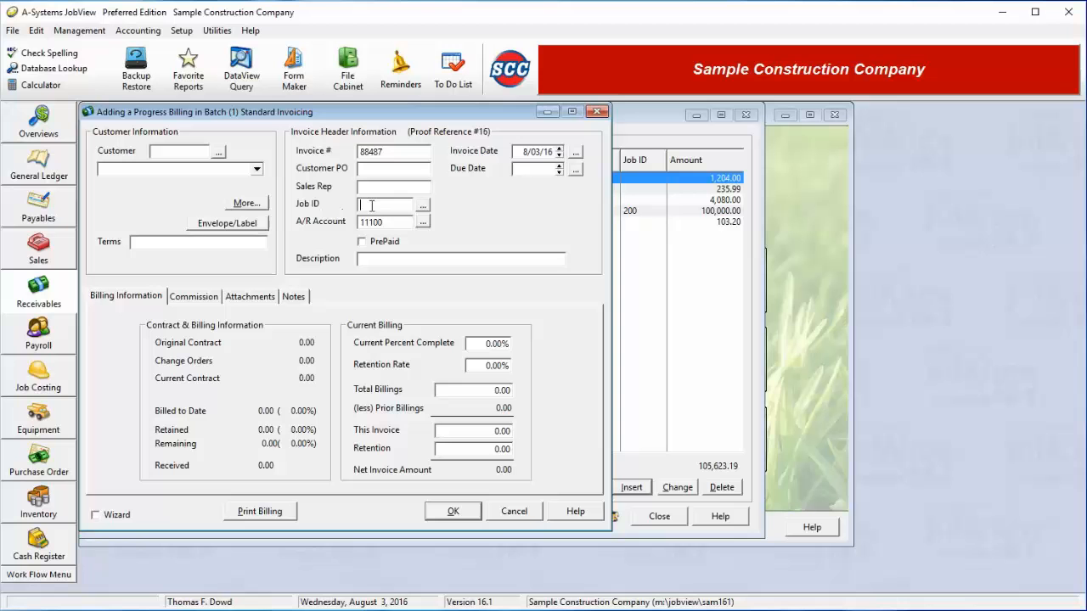
{"action": "left_click", "coordinate": [422, 210]}
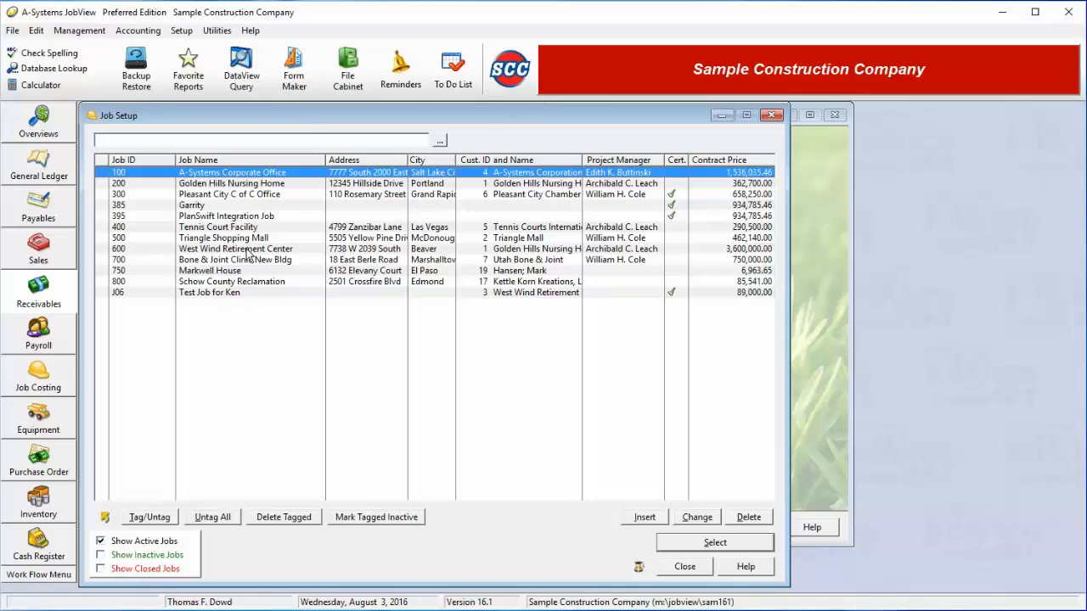
{"action": "double_click", "coordinate": [250, 249]}
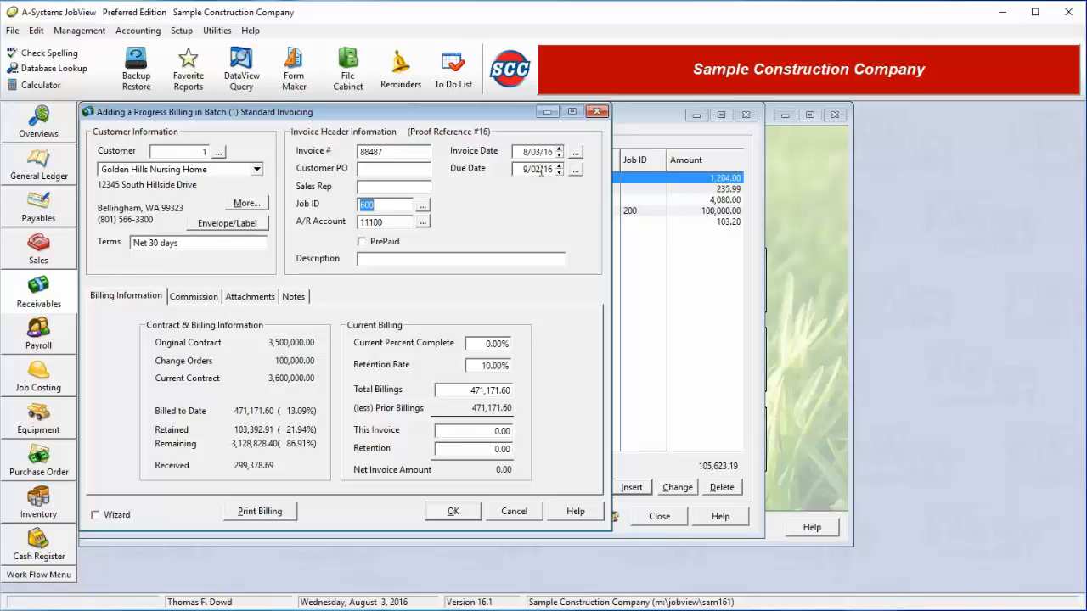
{"action": "left_click", "coordinate": [181, 243]}
{"action": "left_click_drag", "start_coordinate": [180, 243], "coordinate": [134, 244]}
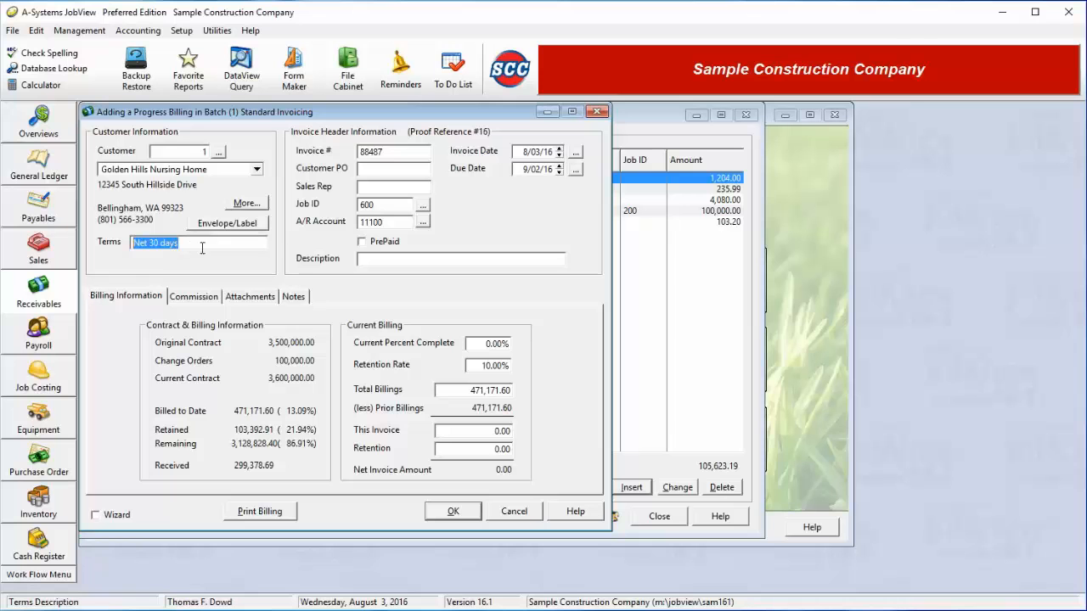
{"action": "left_click", "coordinate": [535, 169]}
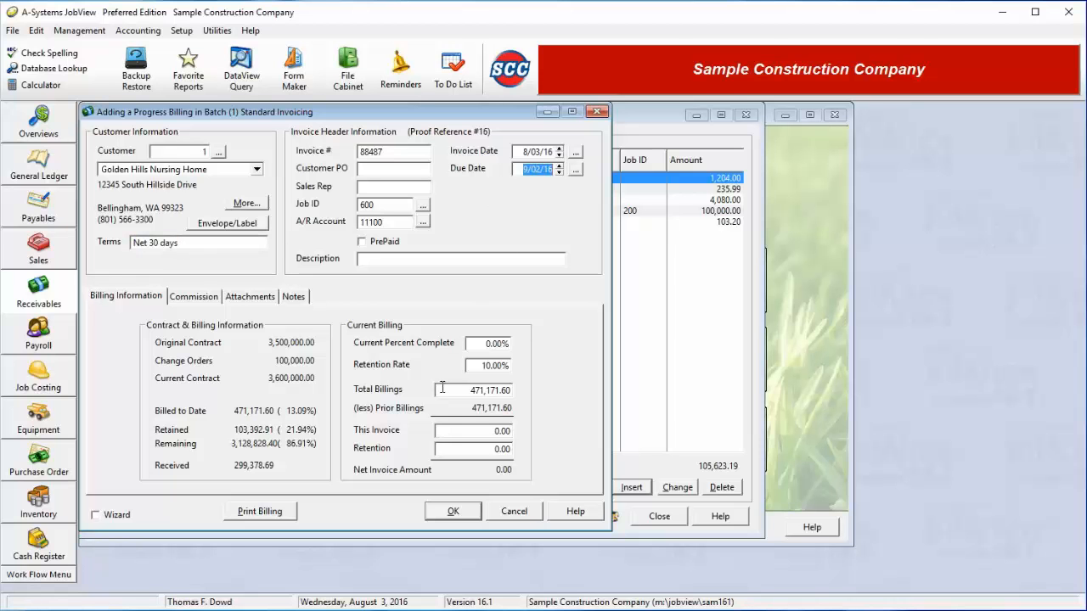
Set the billing's current percent complete to 40%
{"action": "left_click", "coordinate": [480, 343]}
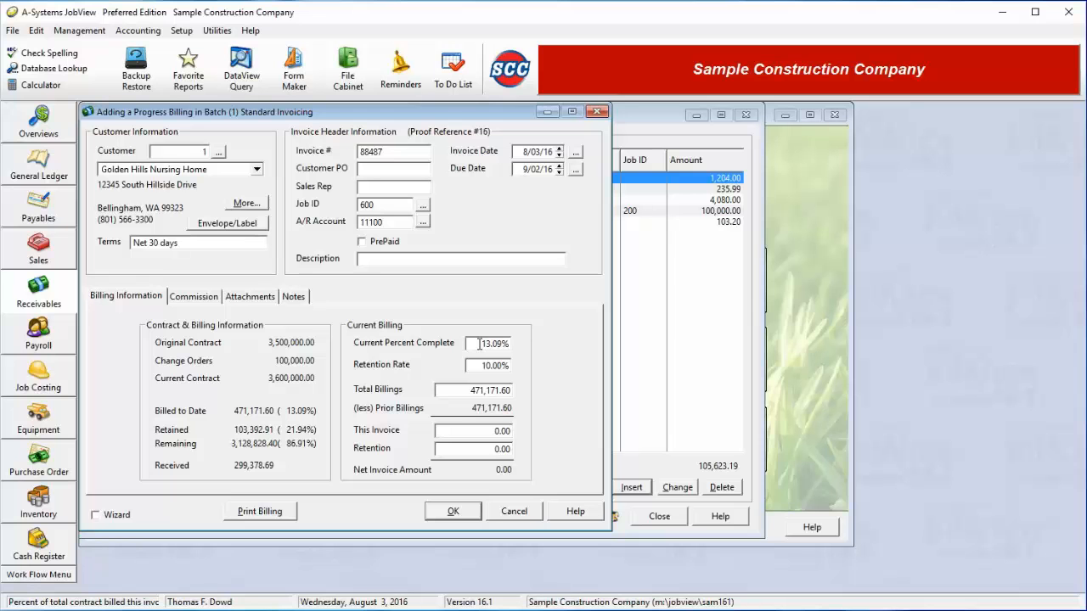
{"action": "left_click_drag", "start_coordinate": [480, 344], "coordinate": [521, 346]}
{"action": "type", "text": "40"}
{"action": "key", "text": "Tab"}
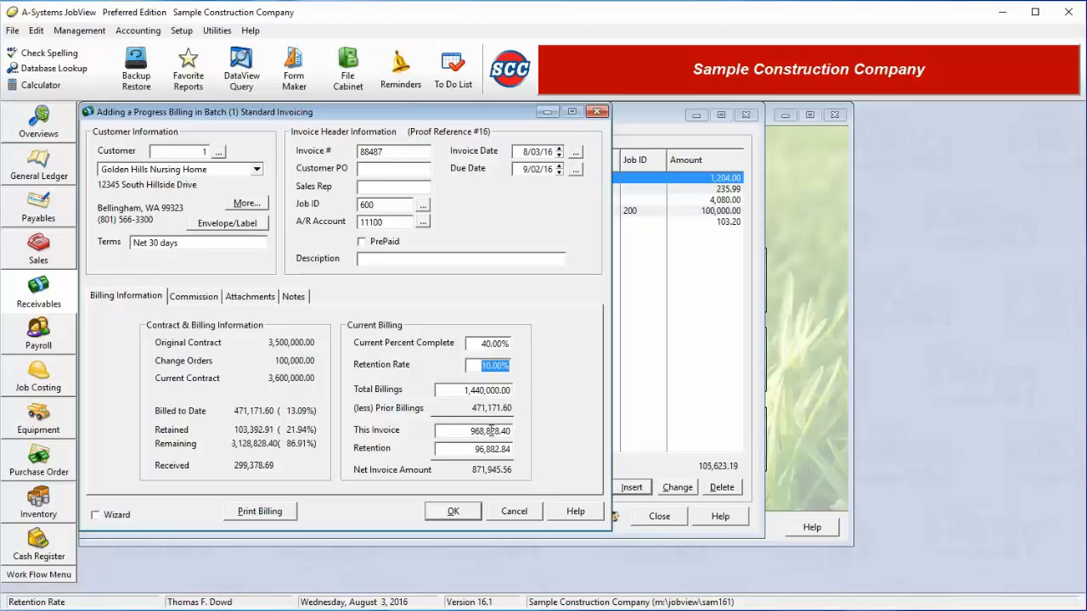
Set the billing's total billings to 1,500,000.00
{"action": "left_click_drag", "start_coordinate": [473, 431], "coordinate": [543, 430]}
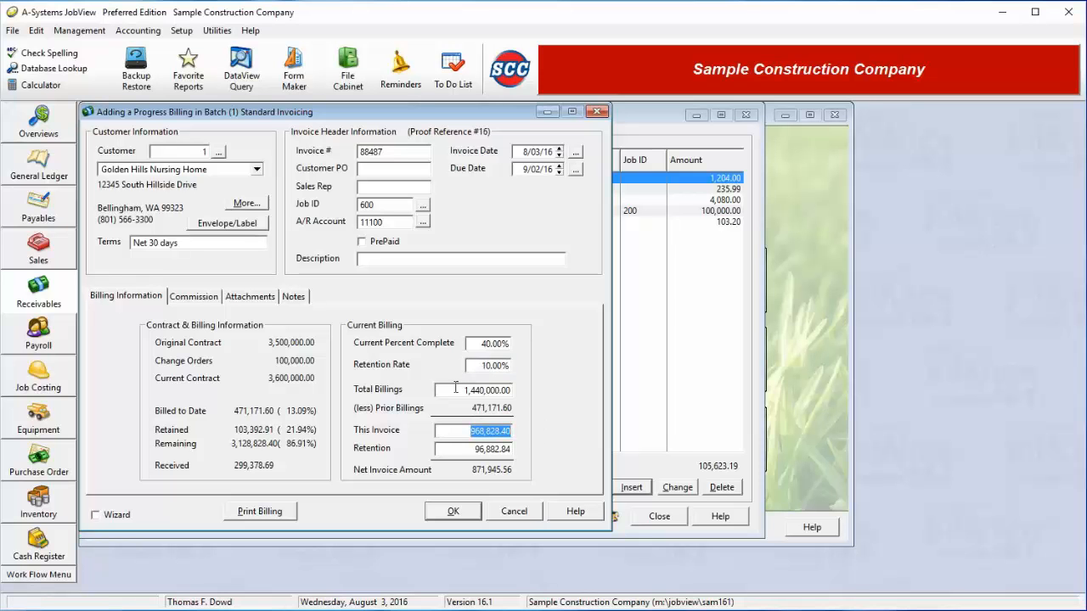
{"action": "left_click_drag", "start_coordinate": [459, 391], "coordinate": [582, 389]}
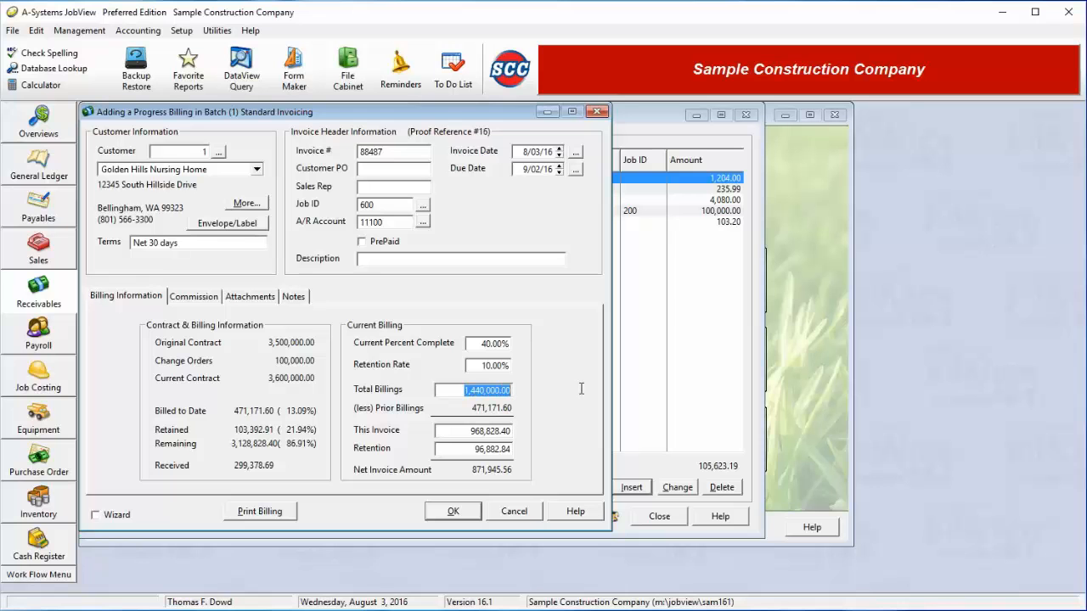
{"action": "type", "text": "1,500,00"}
{"action": "type", "text": "0000"}
{"action": "key", "text": "Tab"}
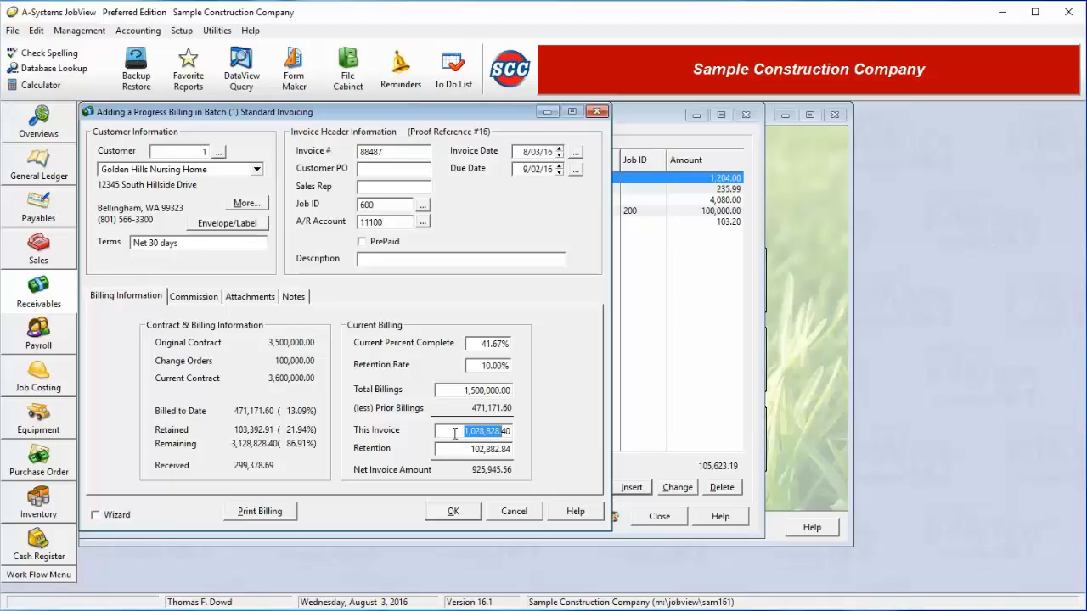
Set the amount of this invoice to 1,000,000.00, save the progress billing and dismiss the blank entry form
{"action": "type", "text": "1000000"}
{"action": "key", "text": "Tab"}
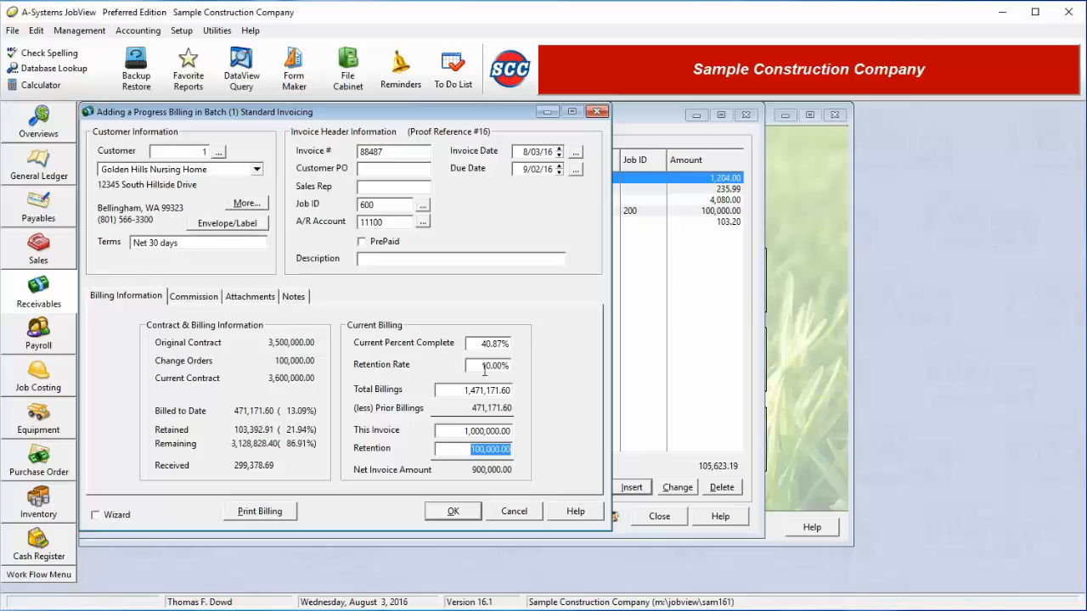
{"action": "left_click", "coordinate": [513, 365]}
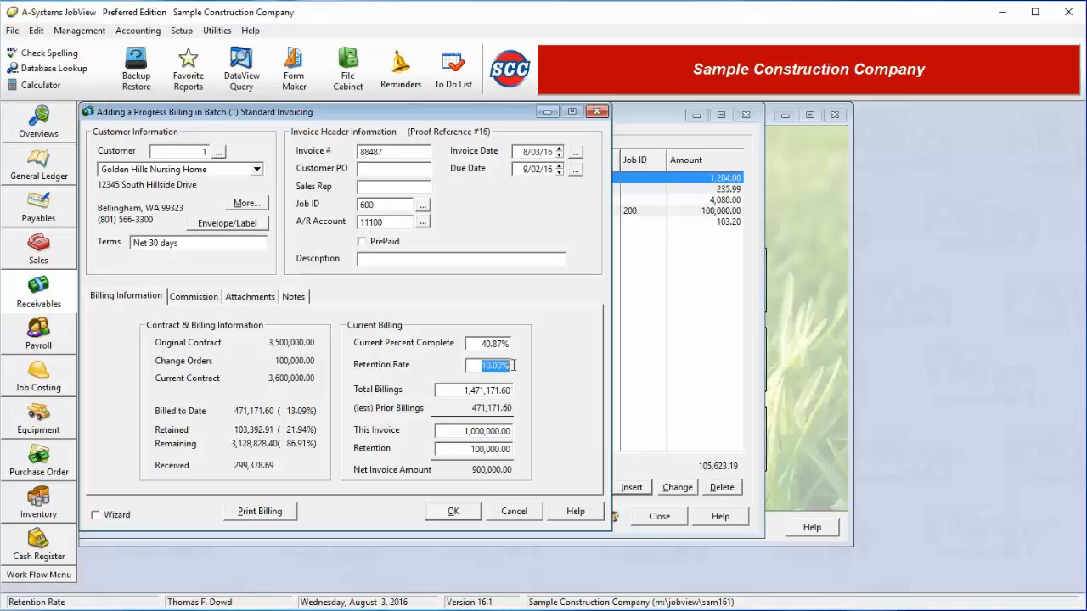
{"action": "left_click", "coordinate": [470, 449]}
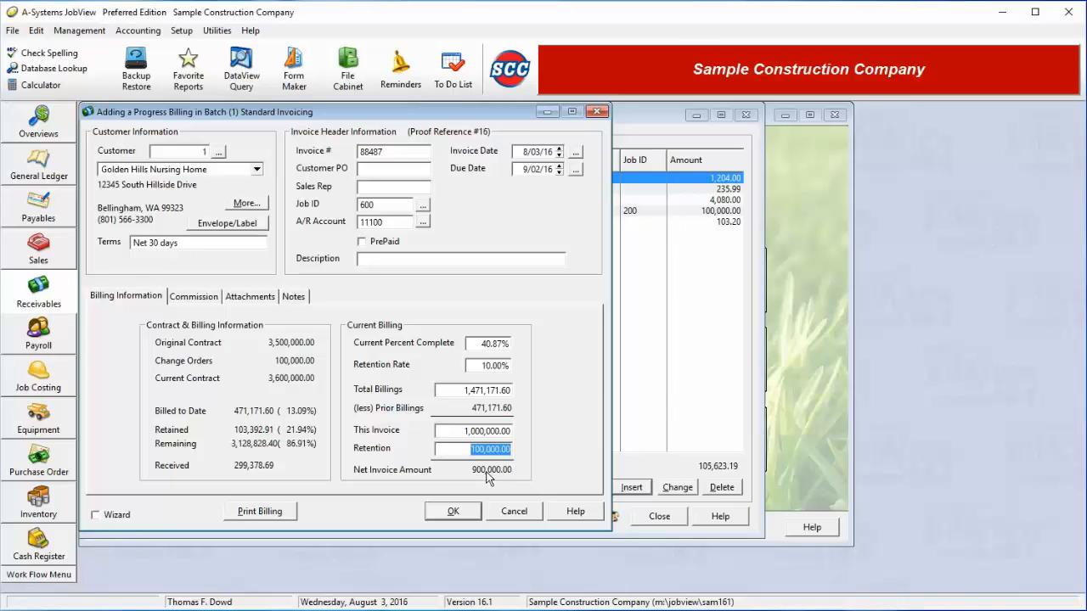
{"action": "left_click", "coordinate": [456, 513]}
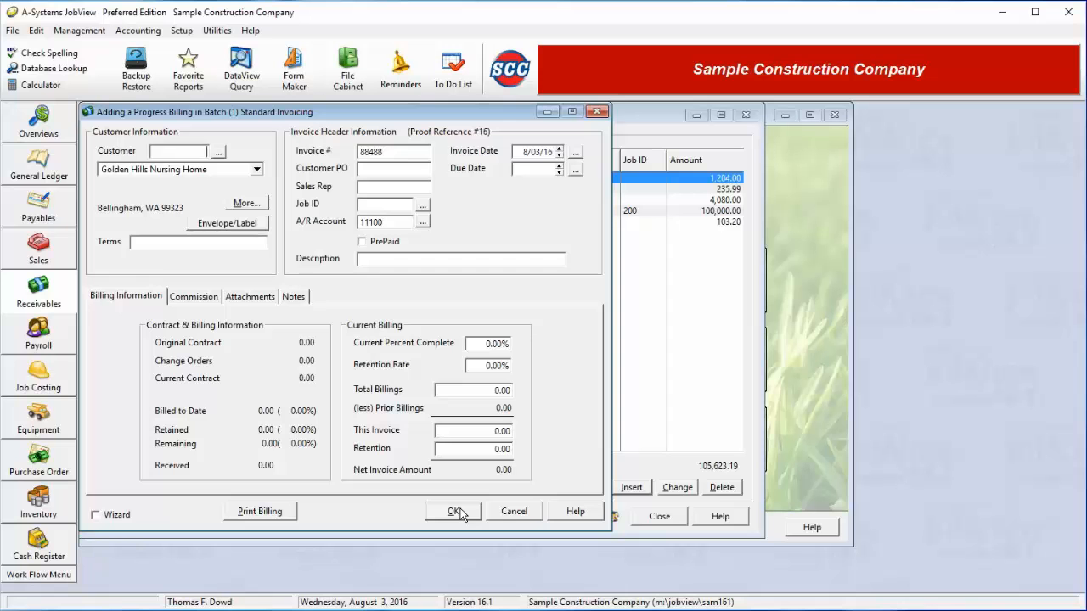
{"action": "left_click", "coordinate": [514, 511]}
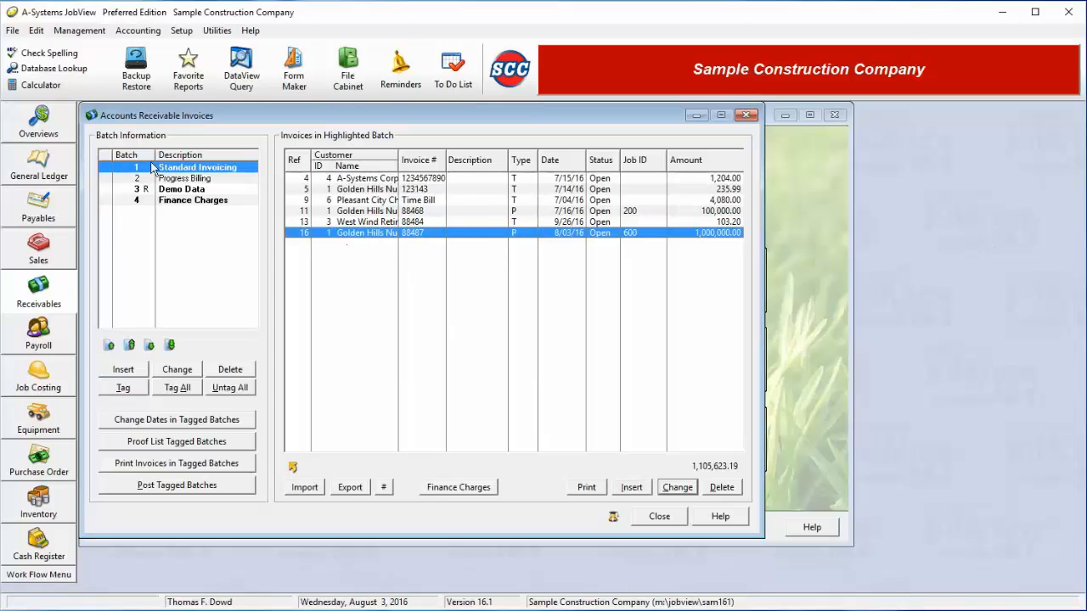
Tag the Standard Invoicing batch and check the printing limits for its invoices without printing
{"action": "left_click", "coordinate": [106, 168]}
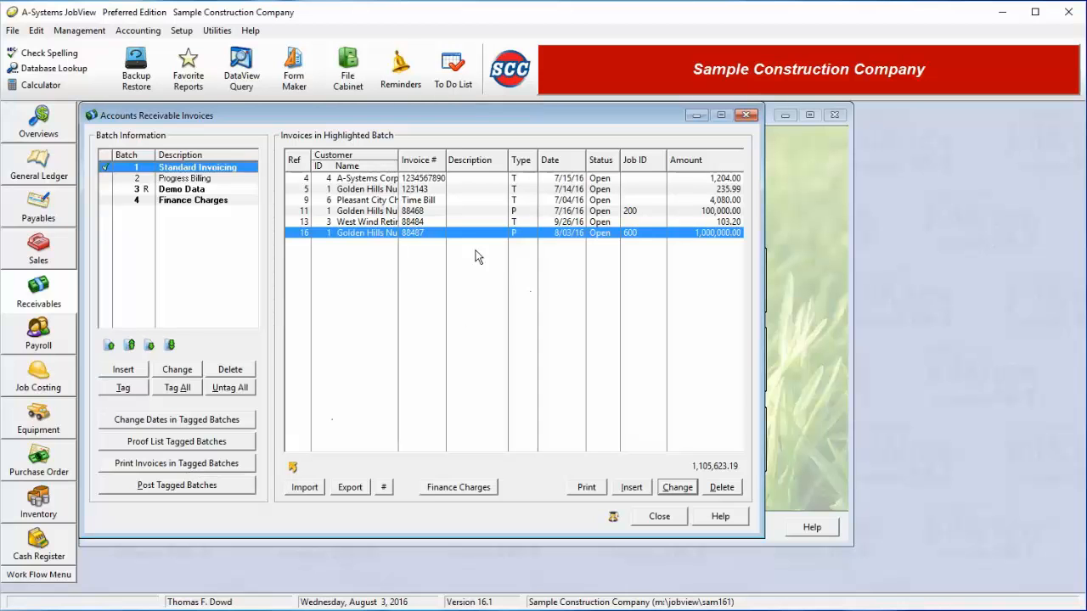
{"action": "left_click", "coordinate": [241, 470]}
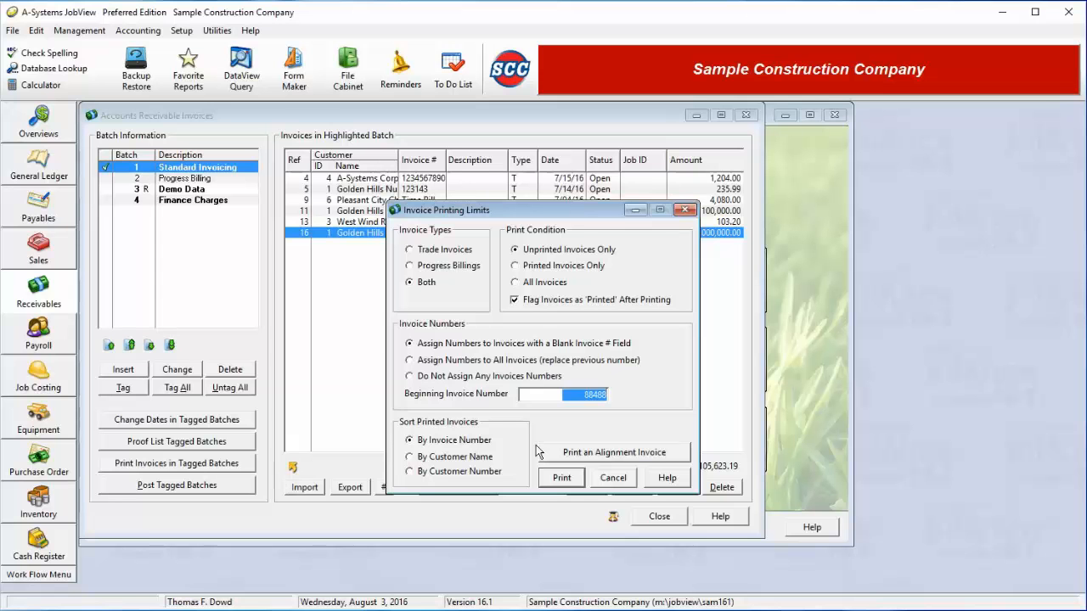
{"action": "left_click", "coordinate": [605, 478]}
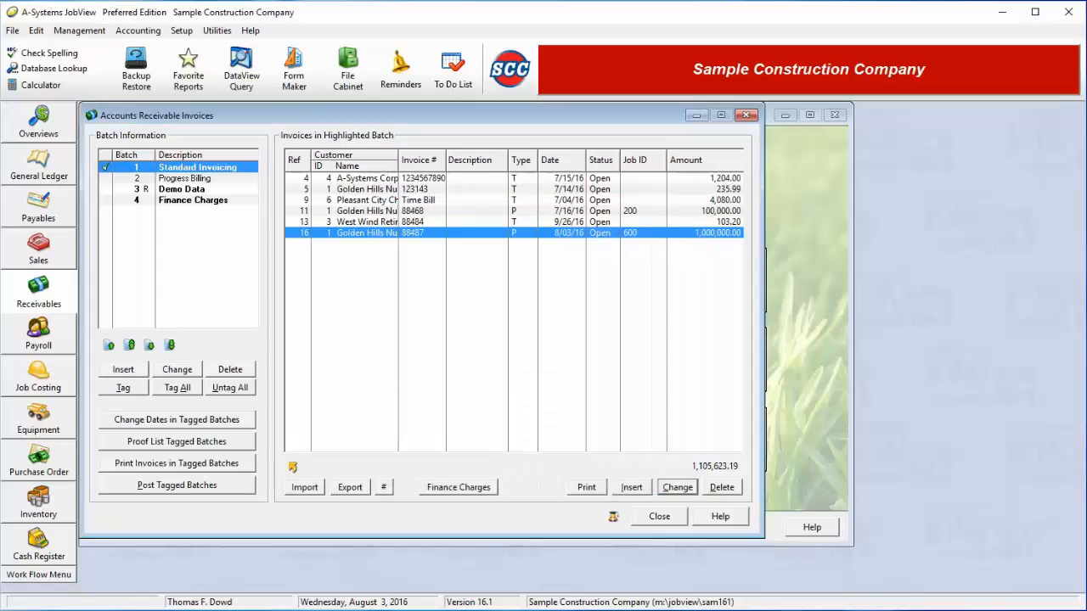
Preview the printed progress billing for job 600 and run the proof list for the tagged batch
{"action": "left_click", "coordinate": [584, 487]}
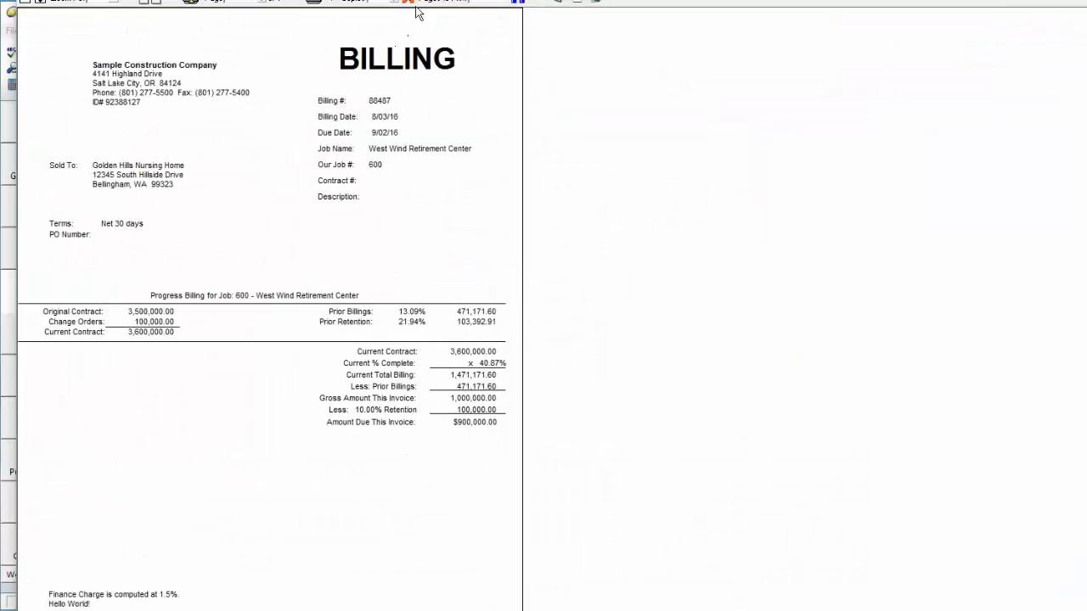
{"action": "left_click", "coordinate": [409, 4]}
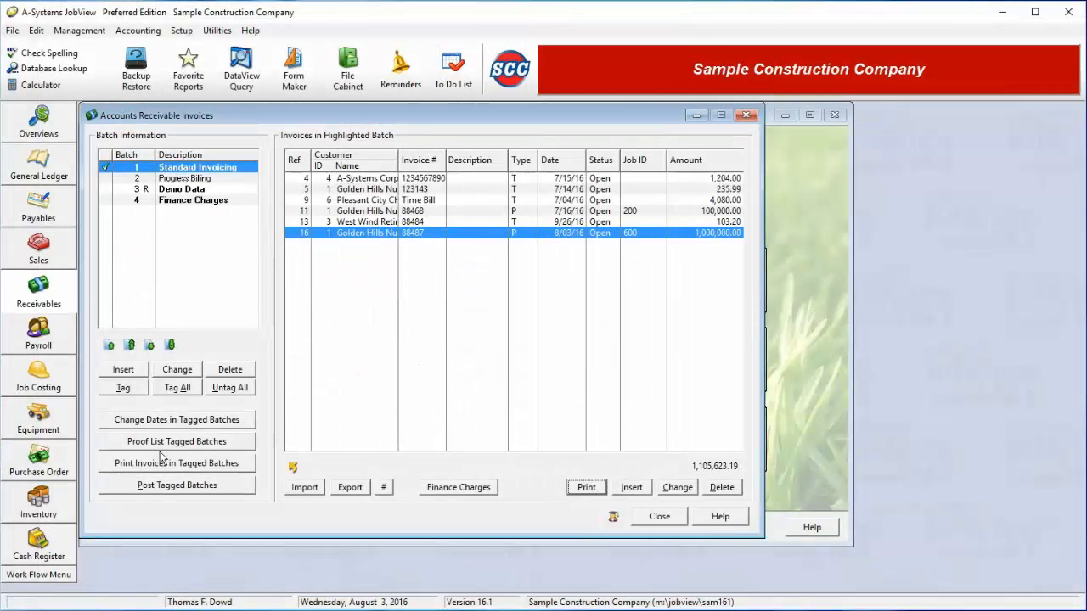
{"action": "left_click", "coordinate": [165, 443]}
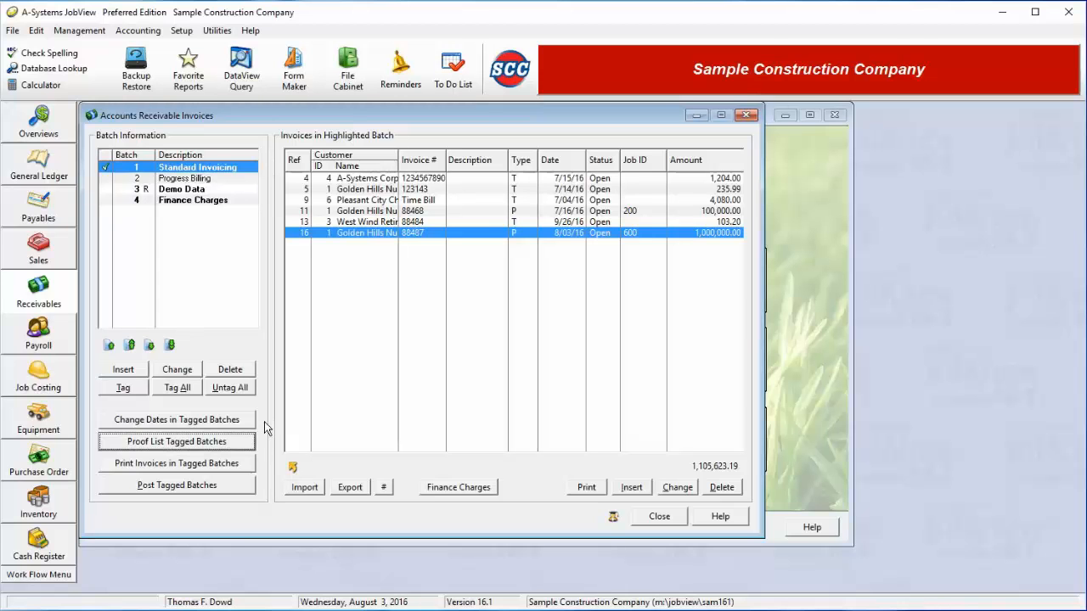
Post the tagged batch to fiscal period 21 (Jul 2016) with effective date 8/03/16, skipping the backup, and undo the posting
{"action": "left_click", "coordinate": [188, 488]}
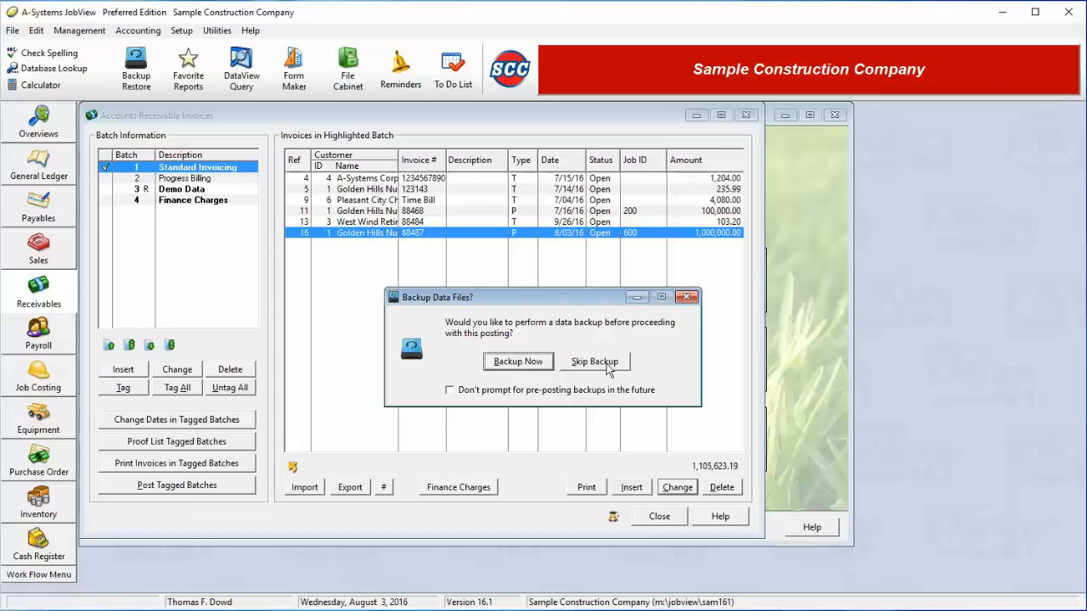
{"action": "left_click", "coordinate": [604, 363]}
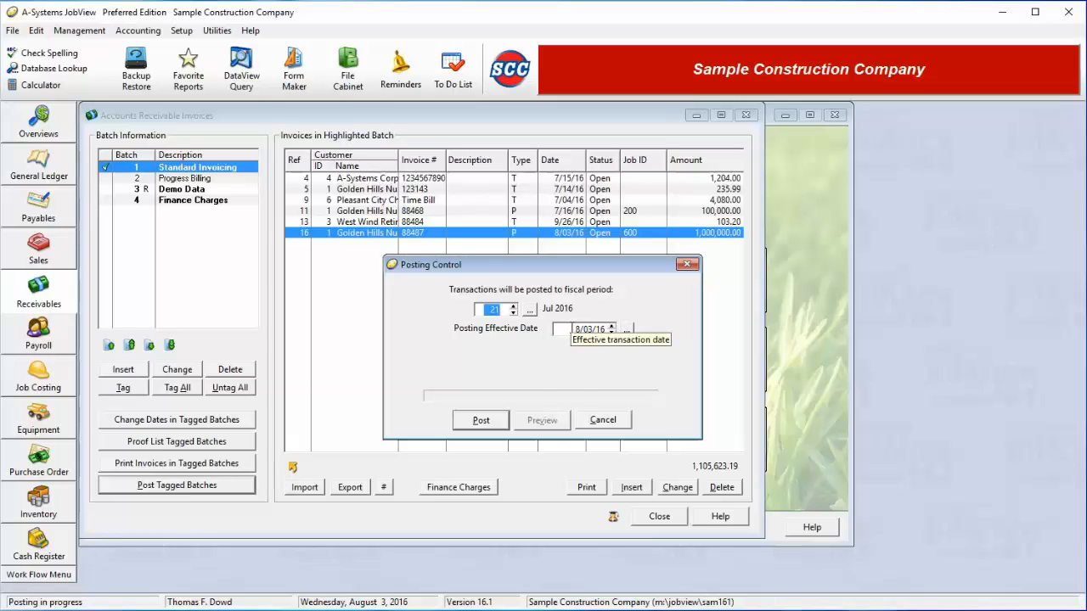
{"action": "left_click", "coordinate": [478, 424]}
{"action": "left_click", "coordinate": [506, 371]}
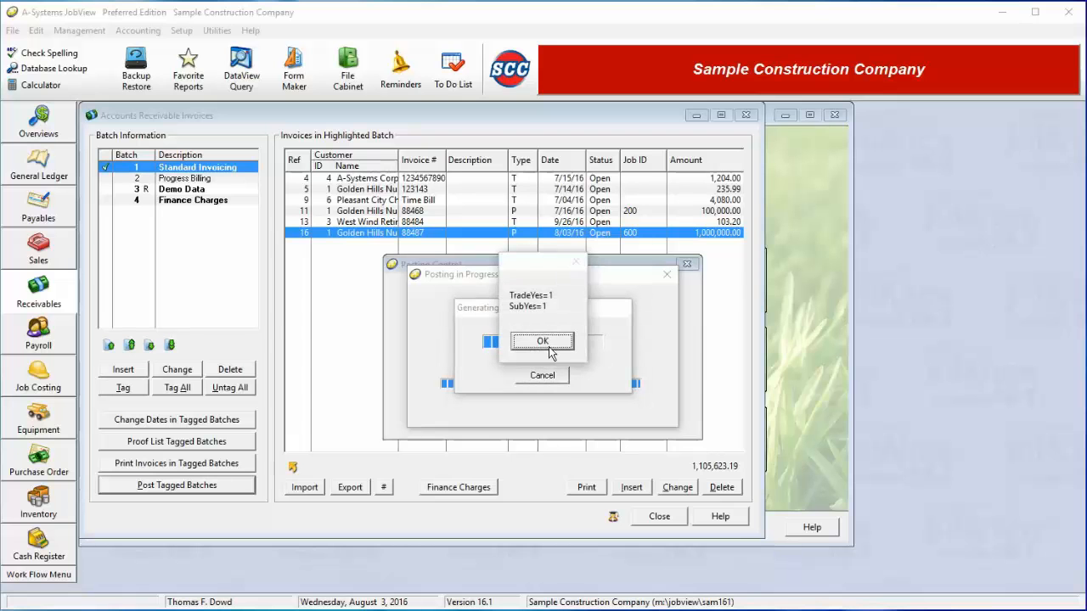
{"action": "left_click", "coordinate": [548, 342]}
{"action": "key", "text": "Escape"}
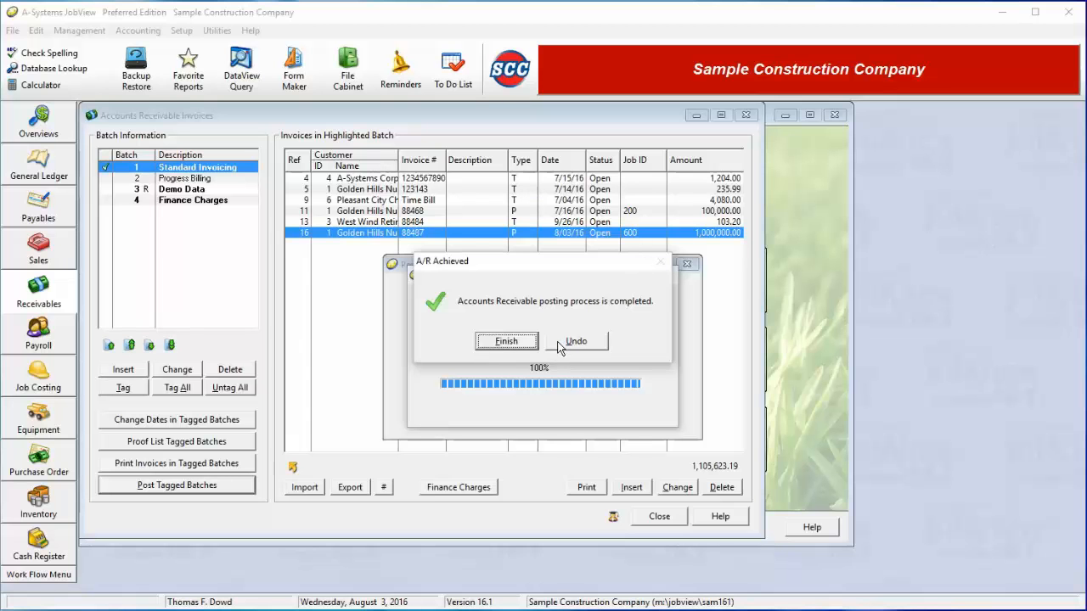
{"action": "left_click", "coordinate": [560, 346]}
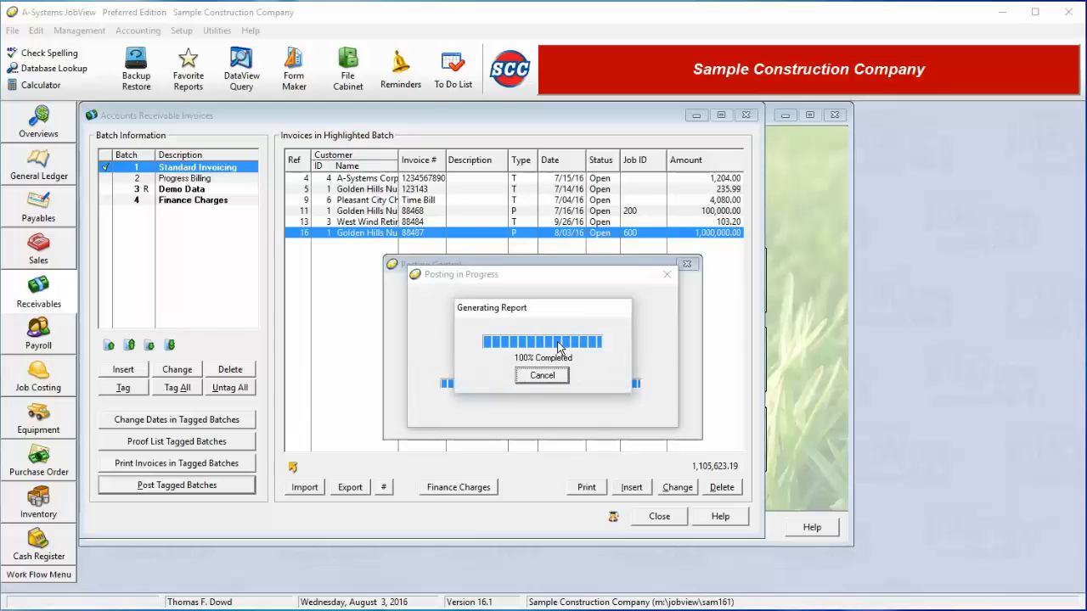